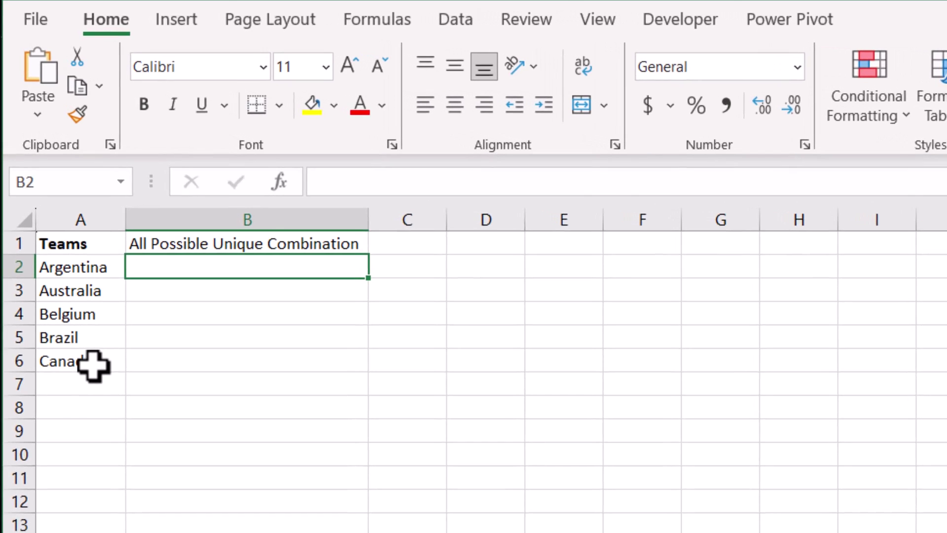
Type an equals sign in cell B2 to begin a formula.
type("=")
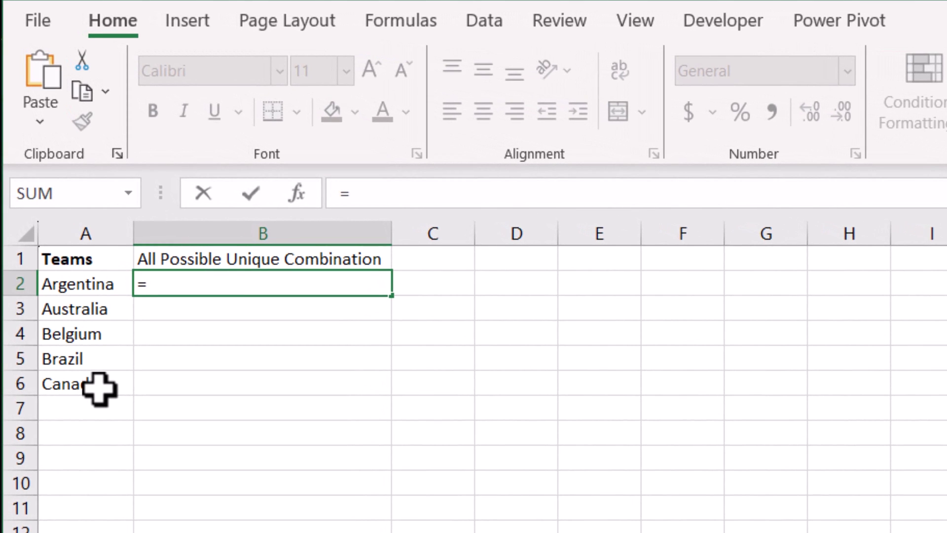
Enter =A2:A6&"|"&TRANSPOSE(A2:A6) in B2 to spill a 5×5 grid of team pairs.
left_click_drag(84, 290, 87, 380)
type("&")
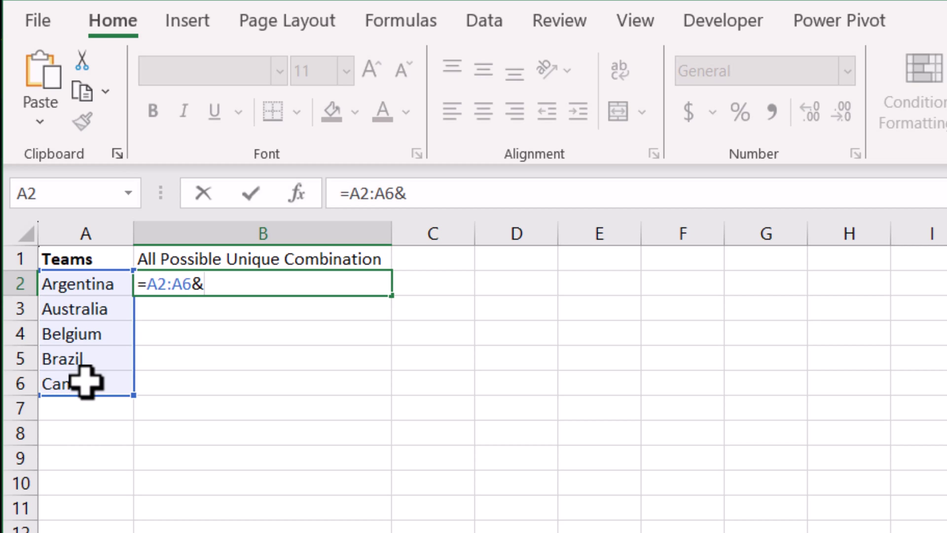
type("\"|\"&")
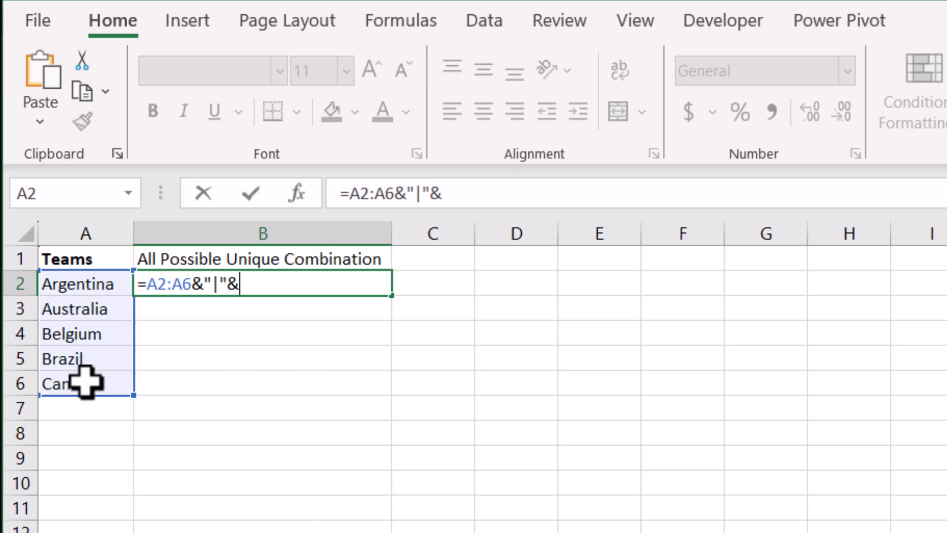
type("tran")
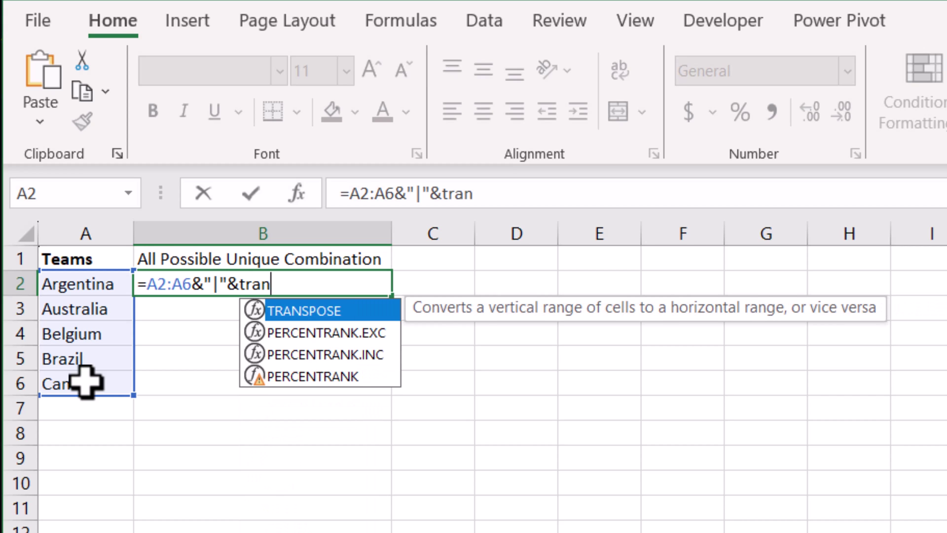
type("s")
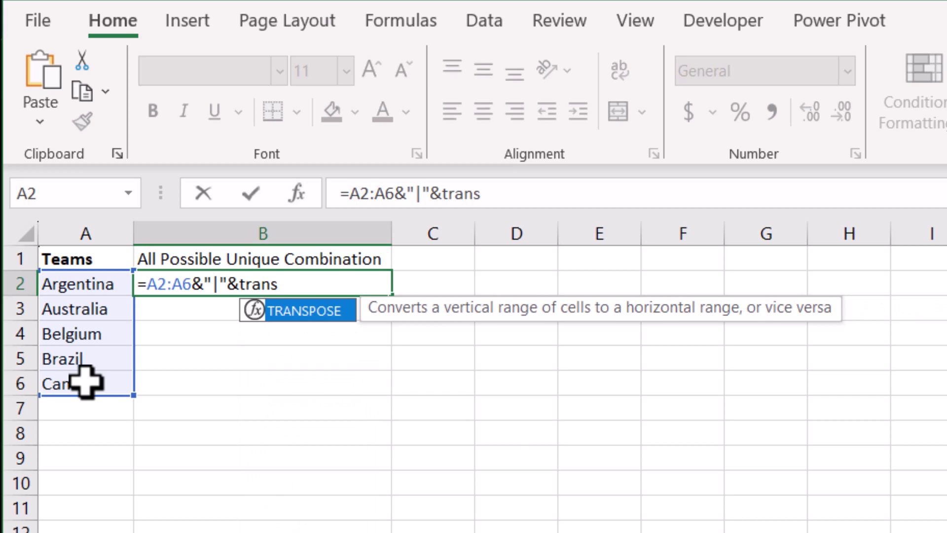
double_click(306, 311)
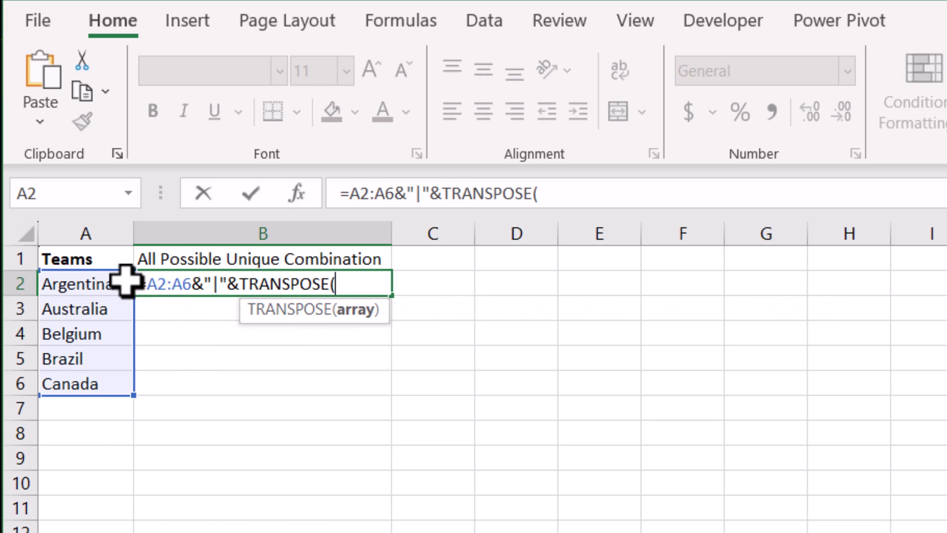
left_click_drag(117, 281, 112, 382)
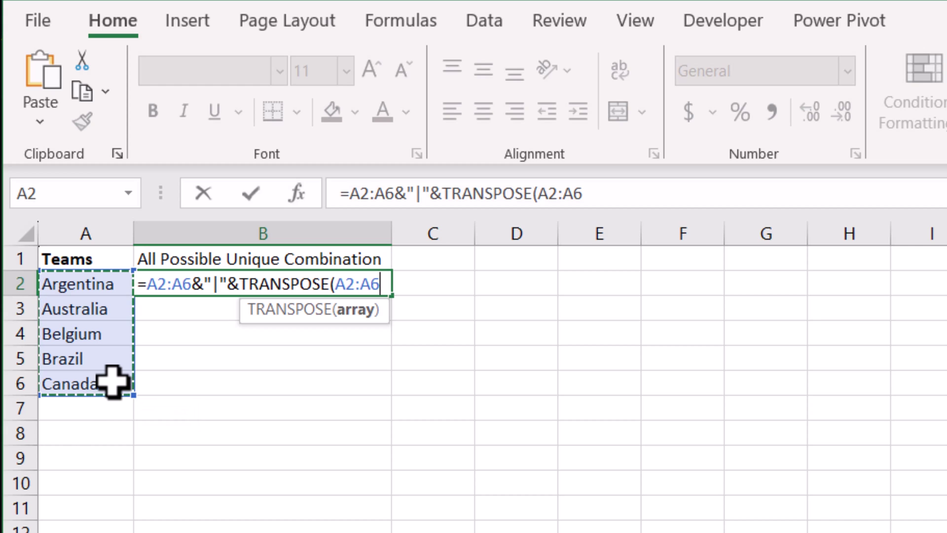
type(")")
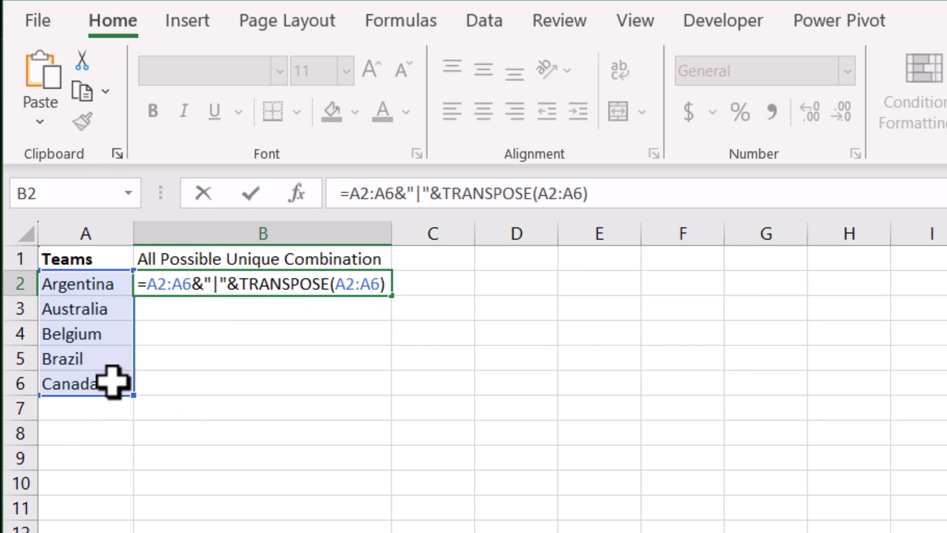
key("Return")
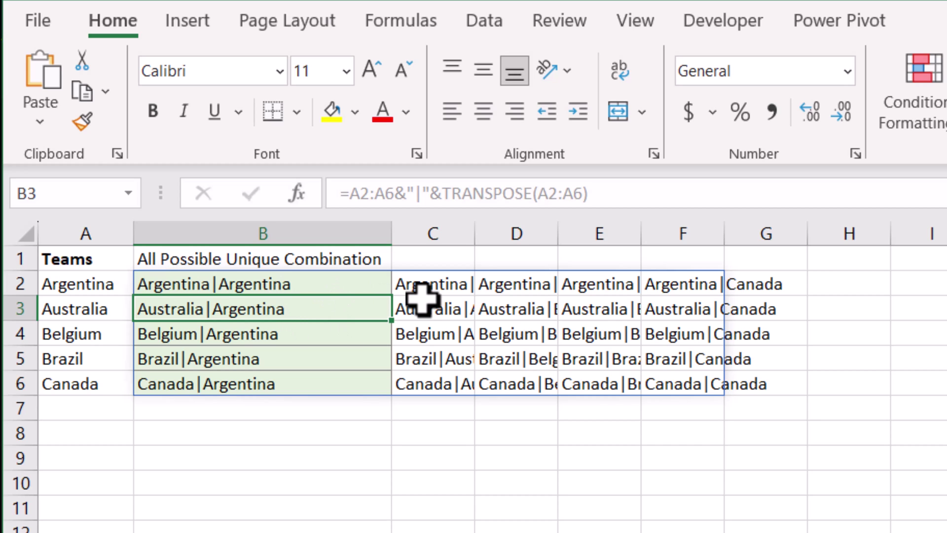
Wrap B2's formula in TOCOL so all 25 pairings list down B2:B26.
left_click(292, 285)
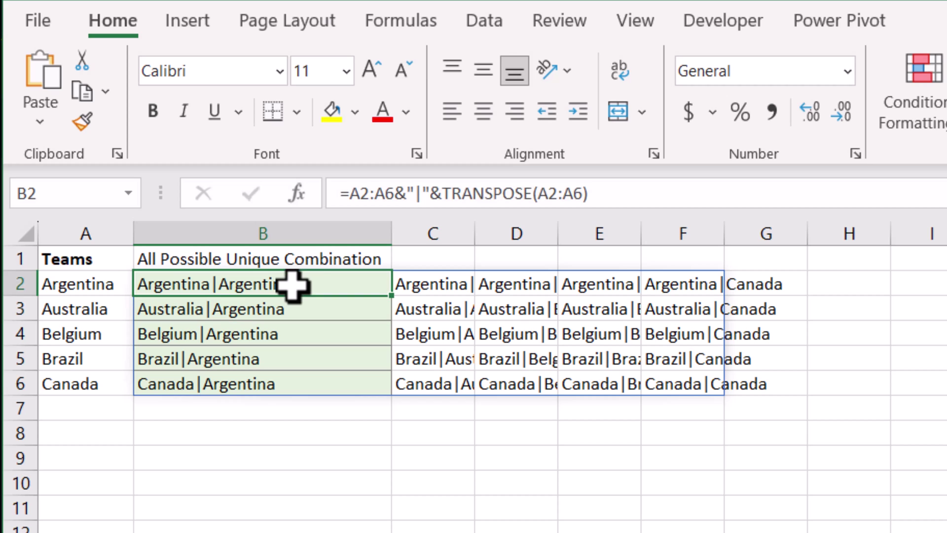
left_click(352, 197)
type("to")
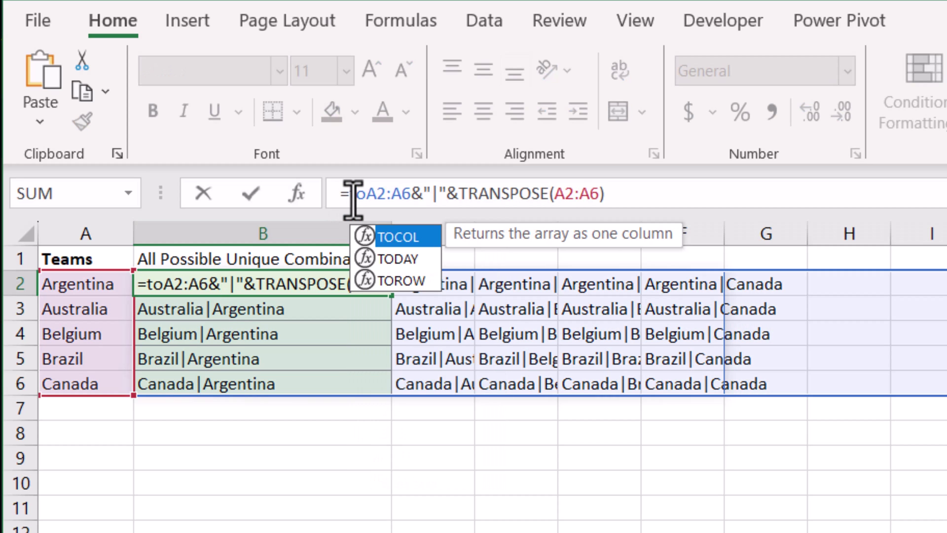
double_click(399, 239)
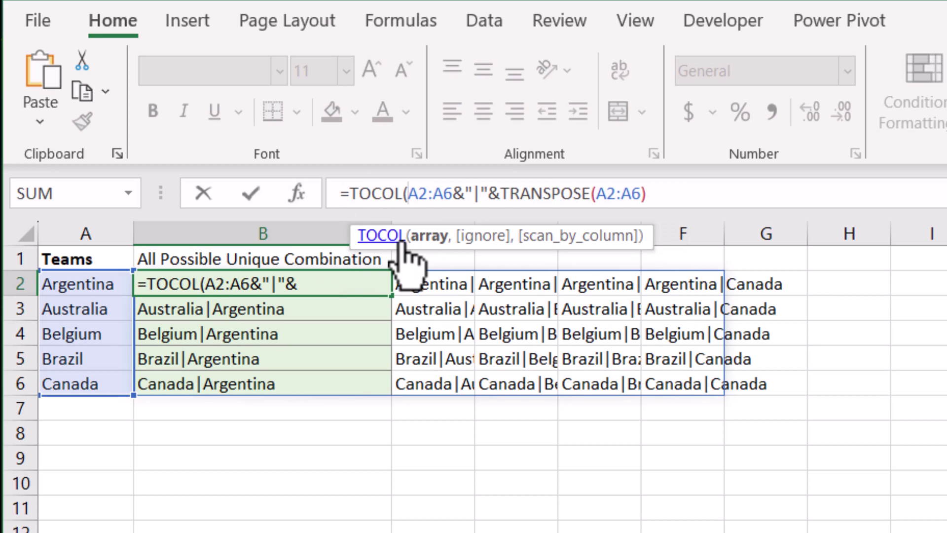
left_click(661, 200)
type(")")
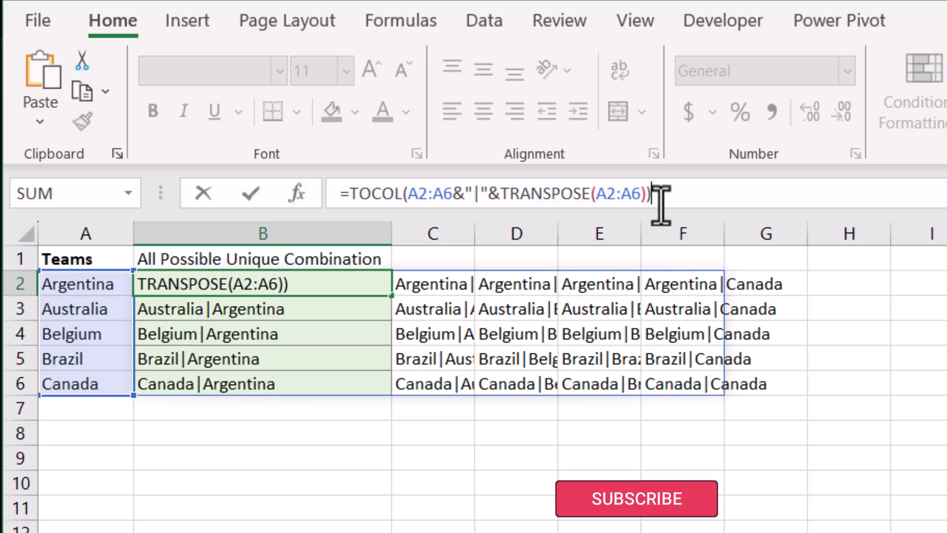
key("Return")
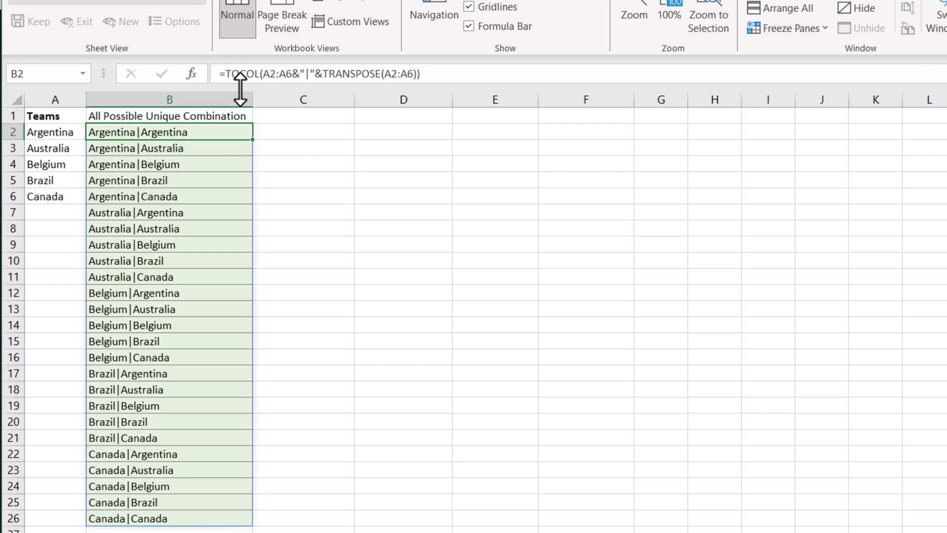
left_click_drag(240, 88, 244, 147)
Rewrite B2's formula as LET, defining x as the TOCOL pairings, with a new line started.
left_click(225, 74)
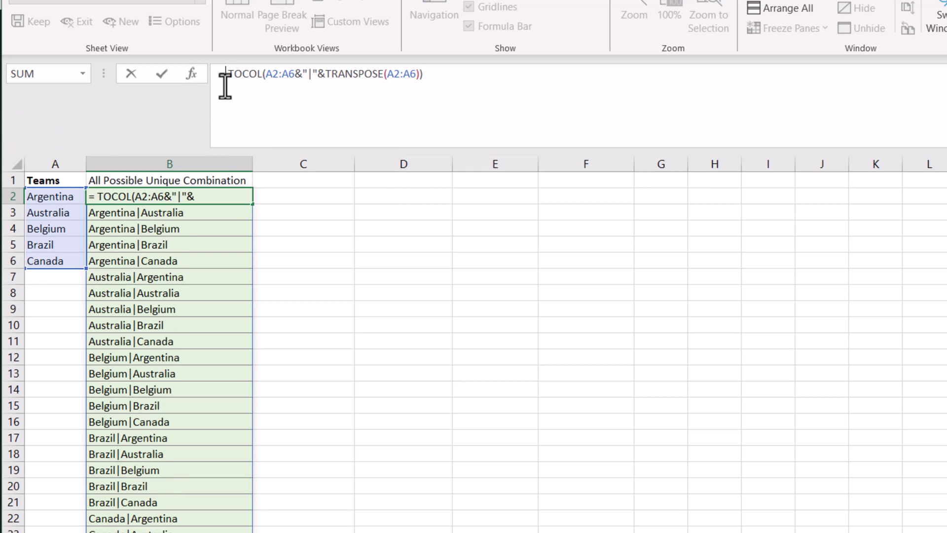
type("Let(")
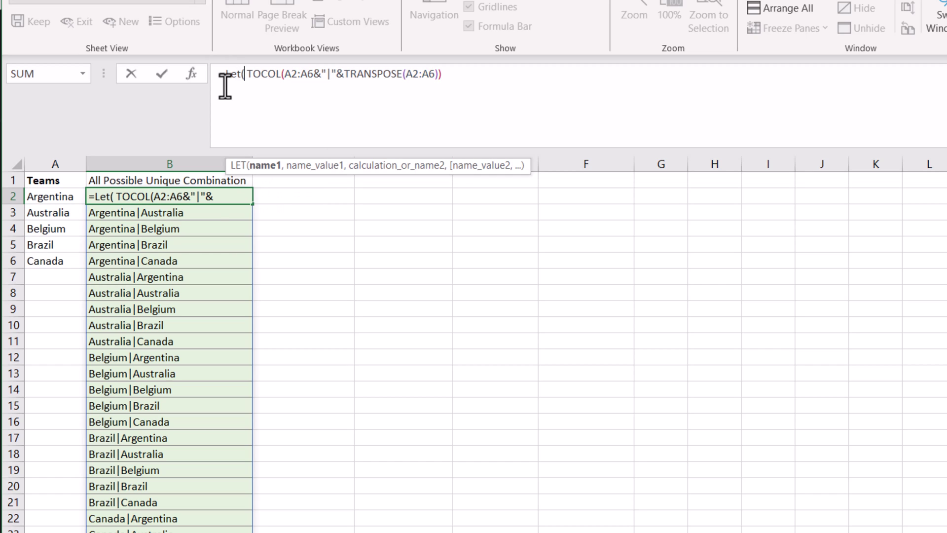
type("x,")
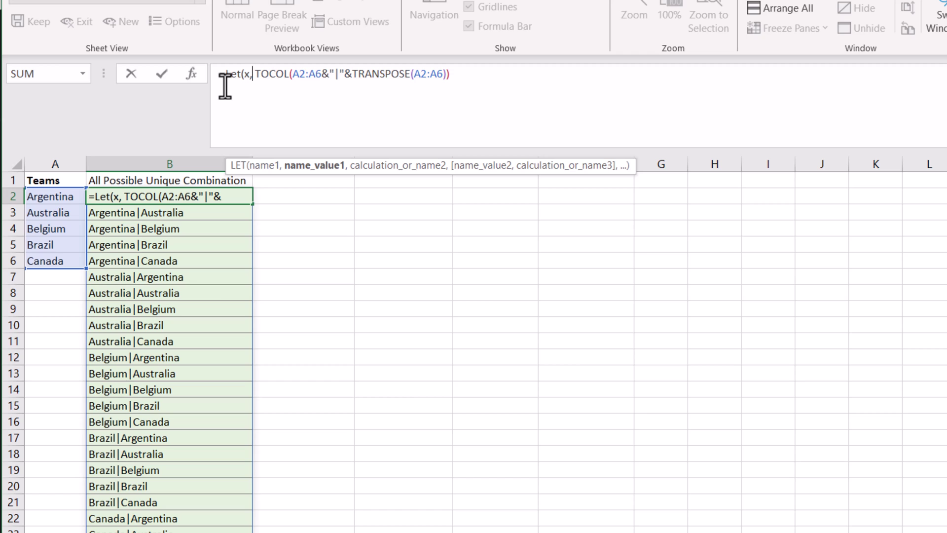
left_click(497, 78)
type(",")
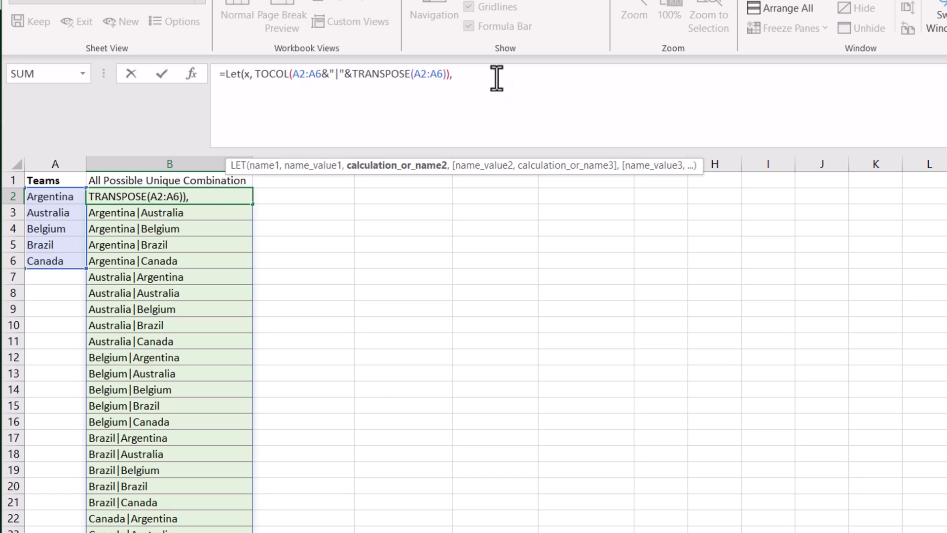
key("alt+Return")
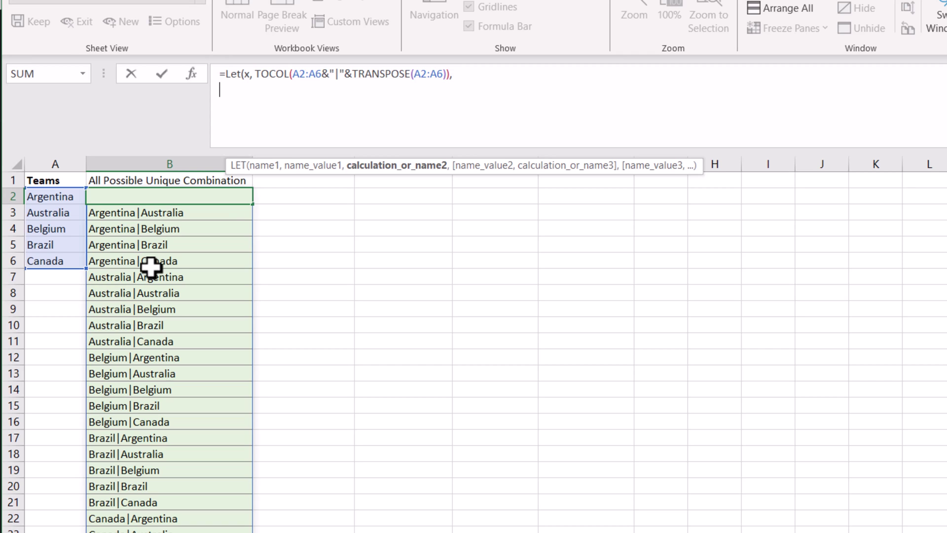
Add LET lines defining TB as TEXTBEFORE(x,"|") and TA as TEXTAFTER(x,"|").
type("TB")
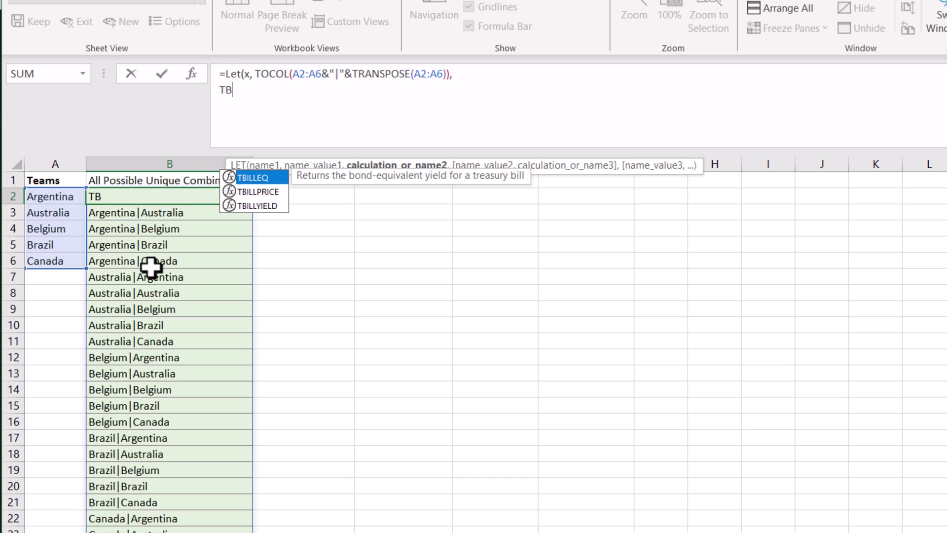
type(",text")
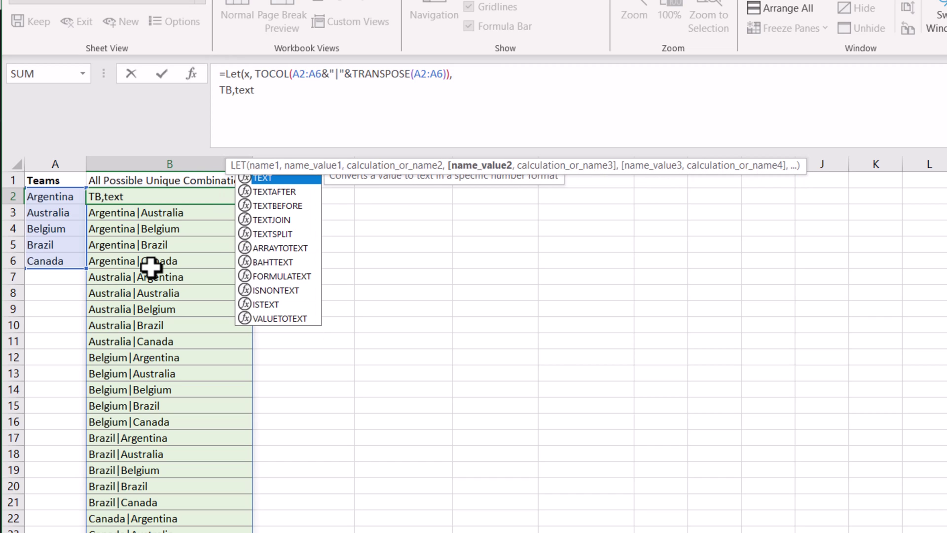
type("before(")
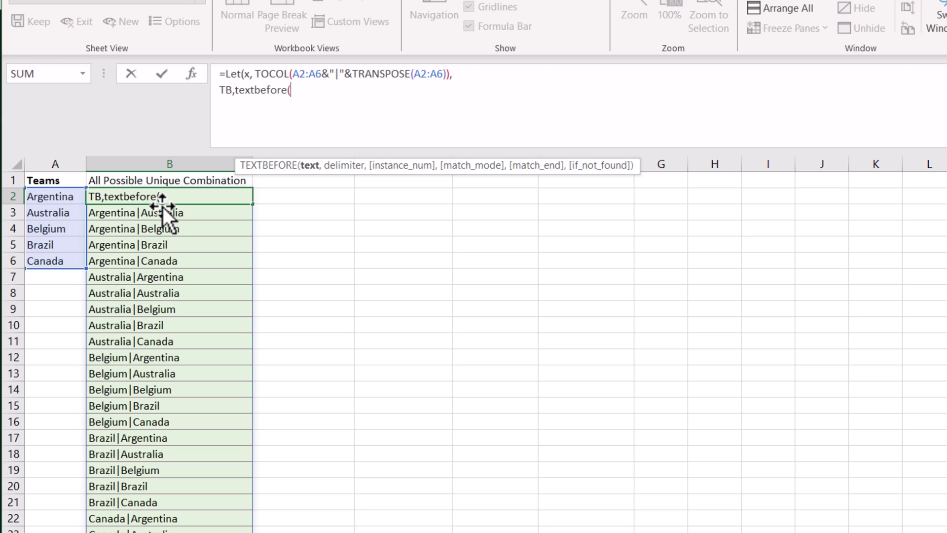
type("x")
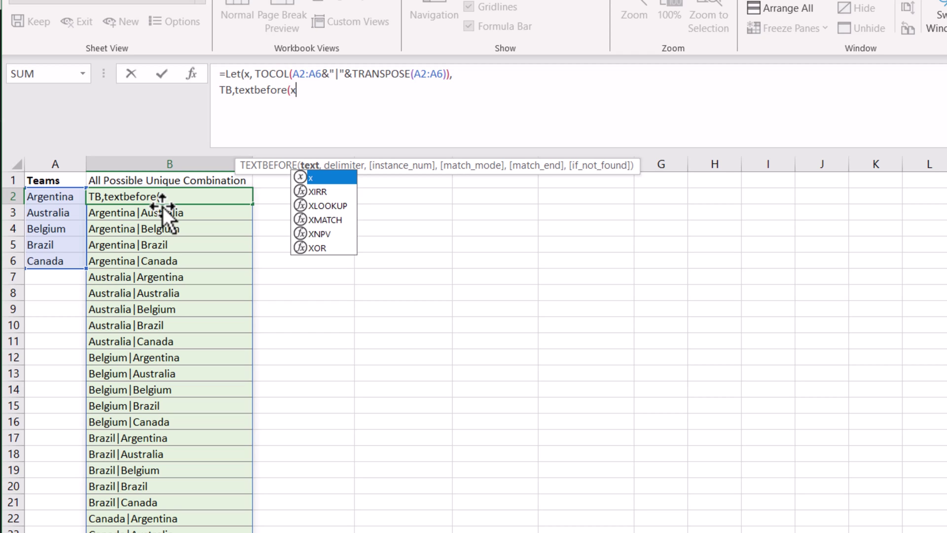
type(",\" ")
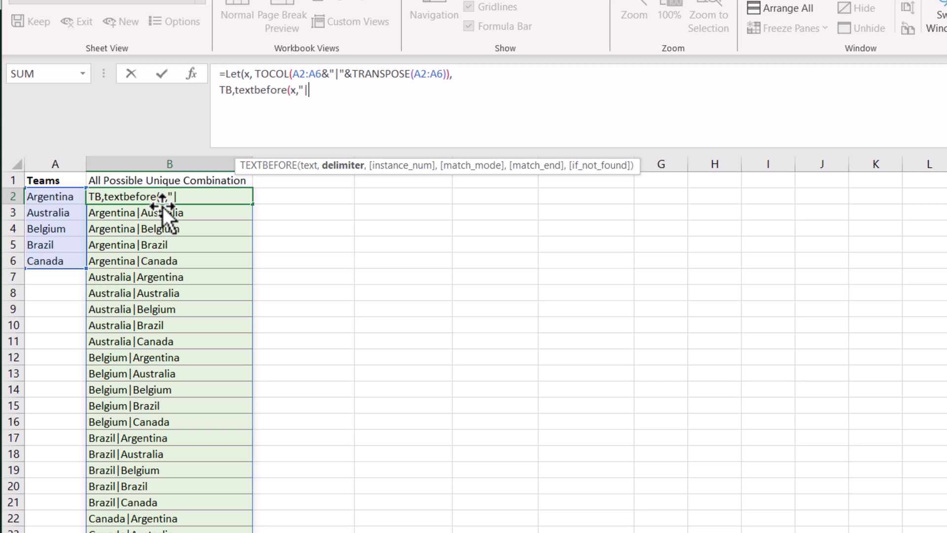
type("|\")")
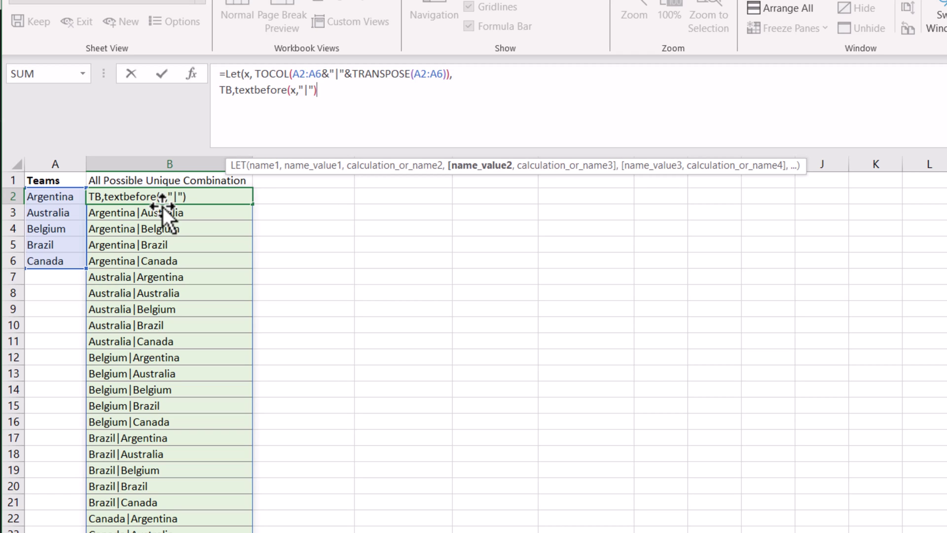
type(",")
key("alt+Return")
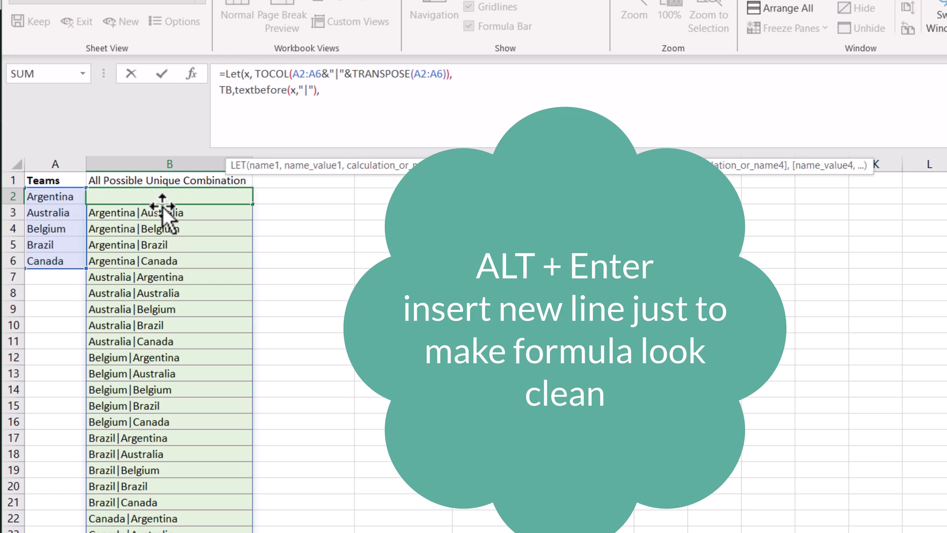
type("TA")
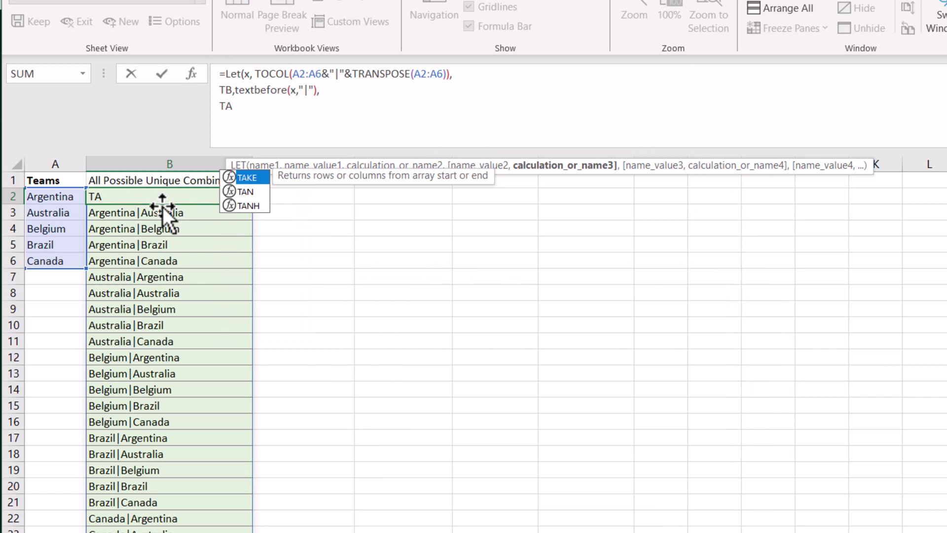
type(",texta")
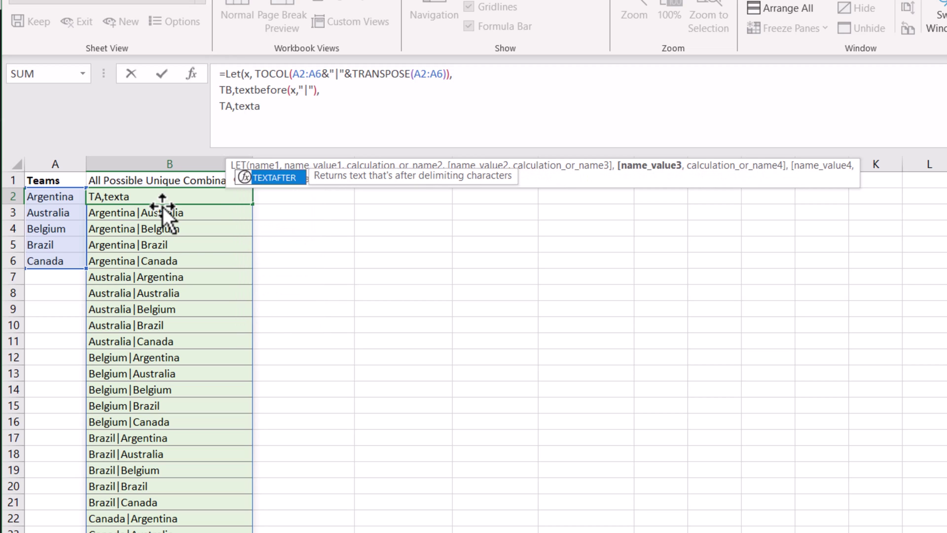
type("fter(")
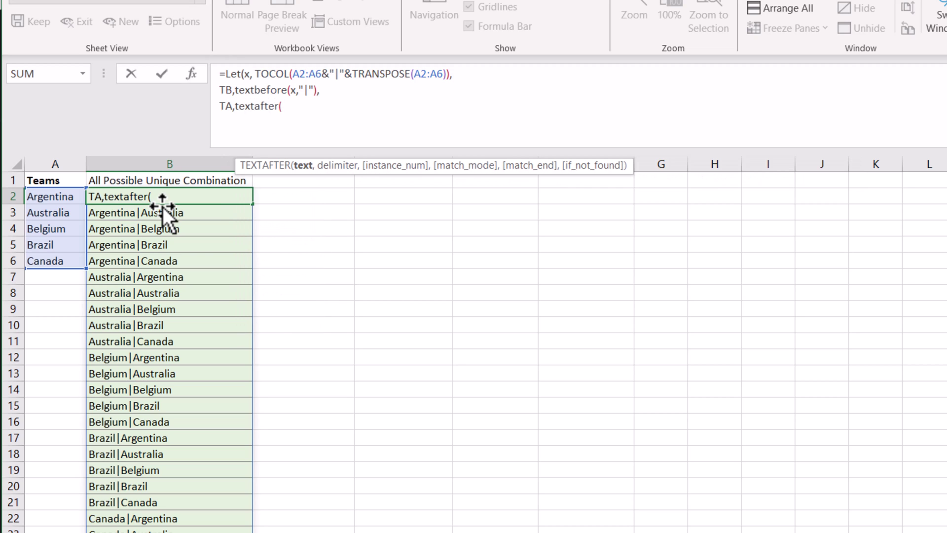
type("x,\"|\"")
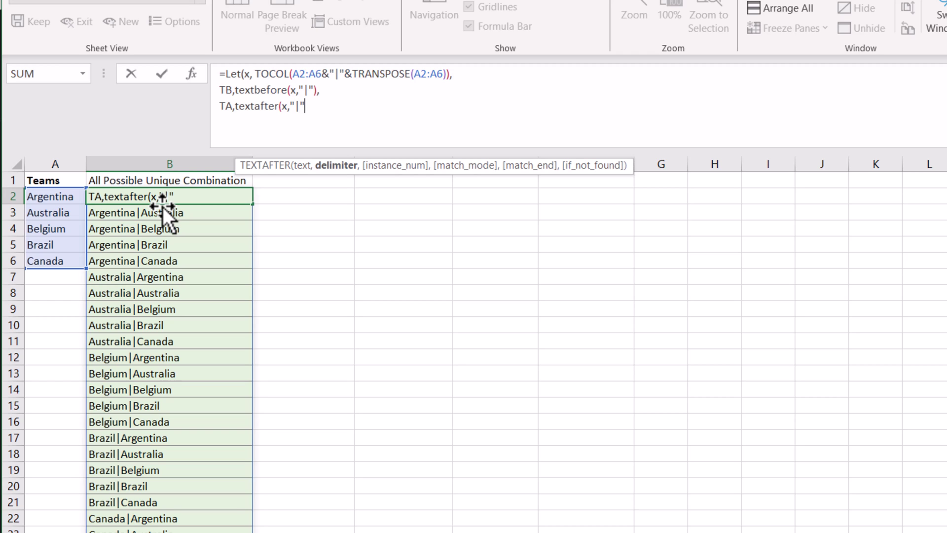
type("),")
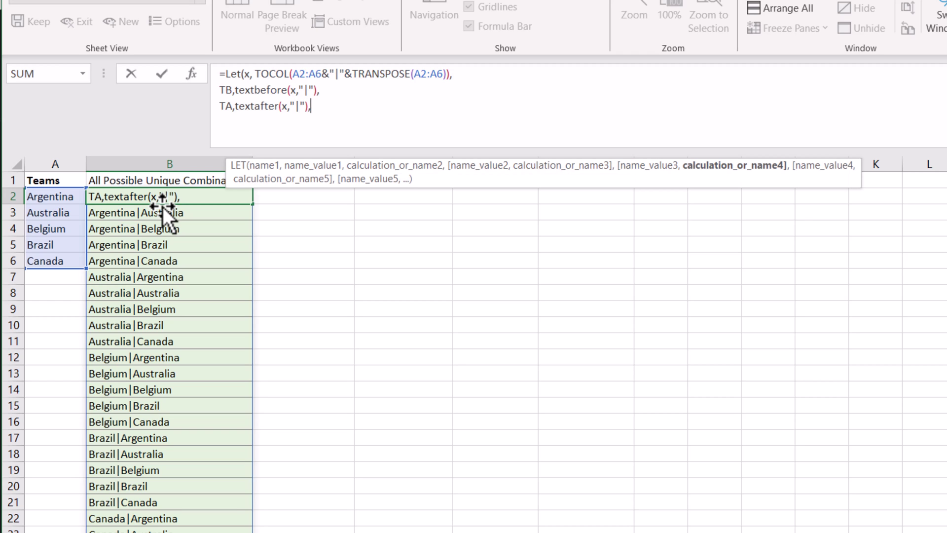
key("alt+Return")
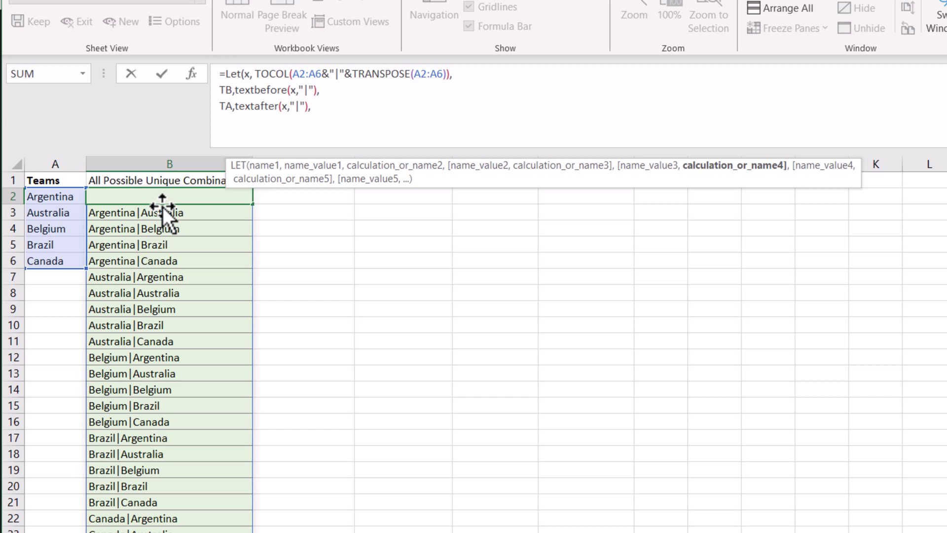
End the LET with FILTER(HSTACK(TB,TA),TB<>TA) to drop same-team pairs.
type("filter(")
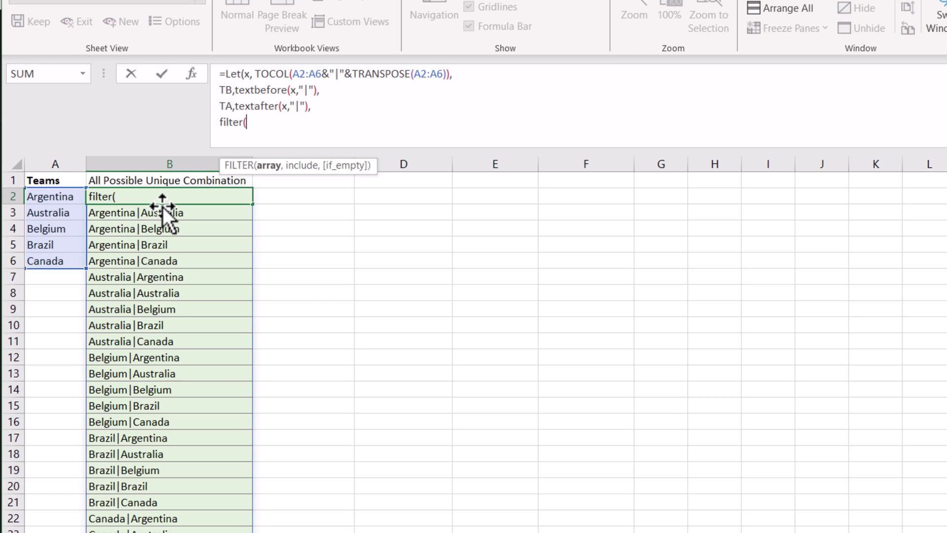
type("hstack(")
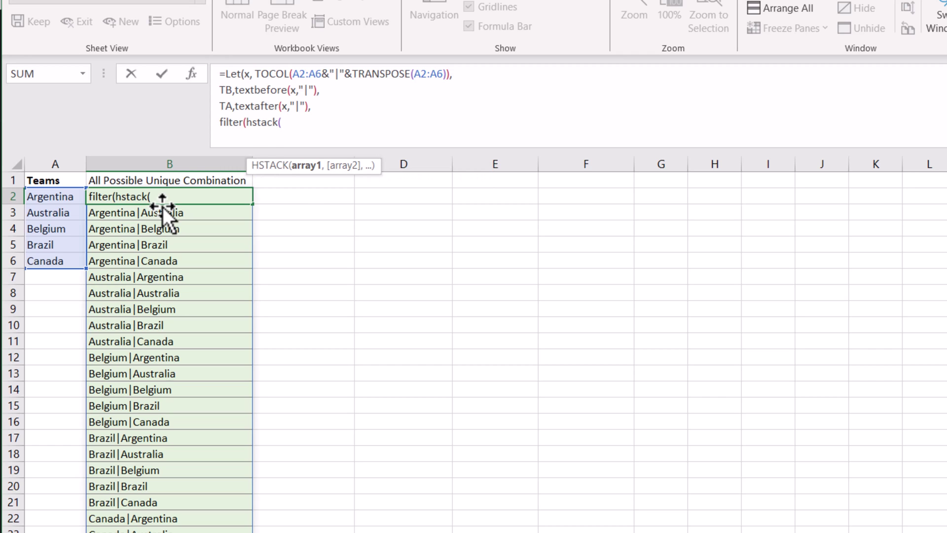
type("TB,")
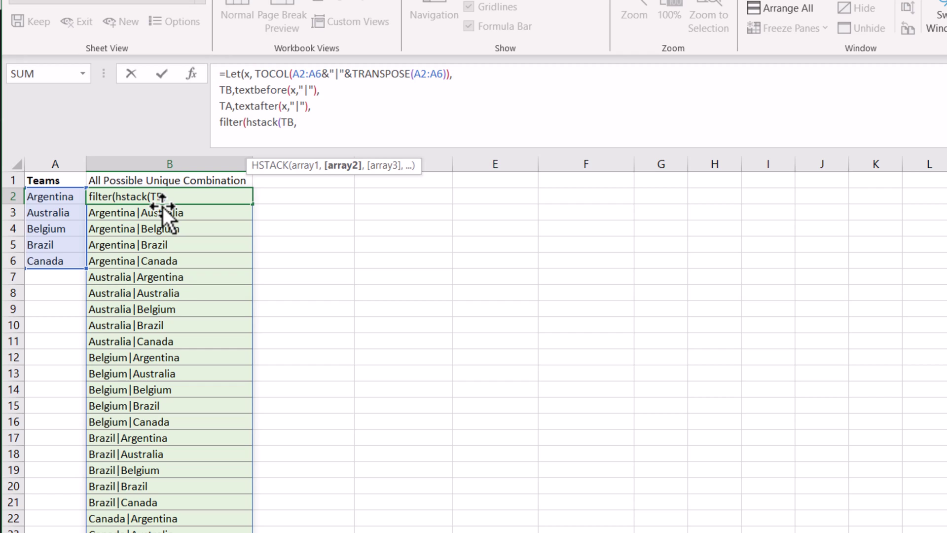
type("TA")
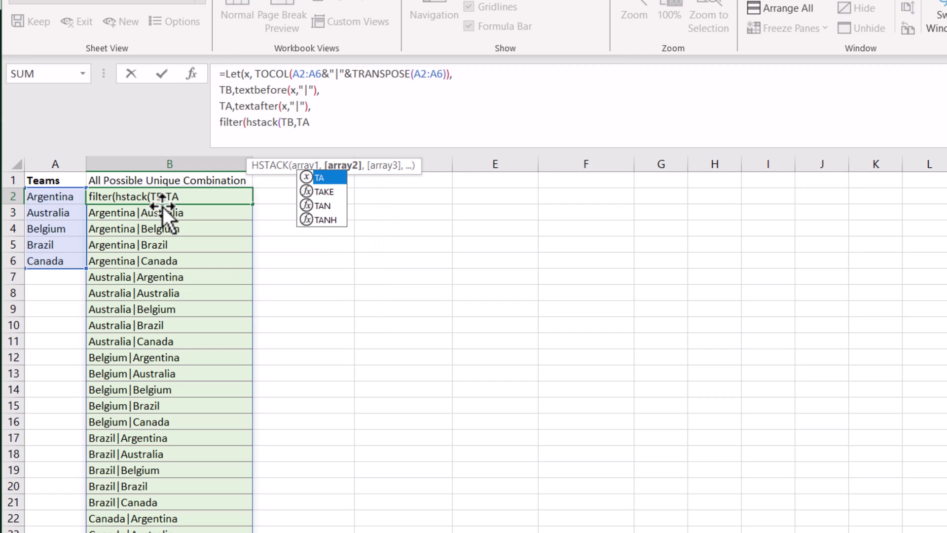
type("),")
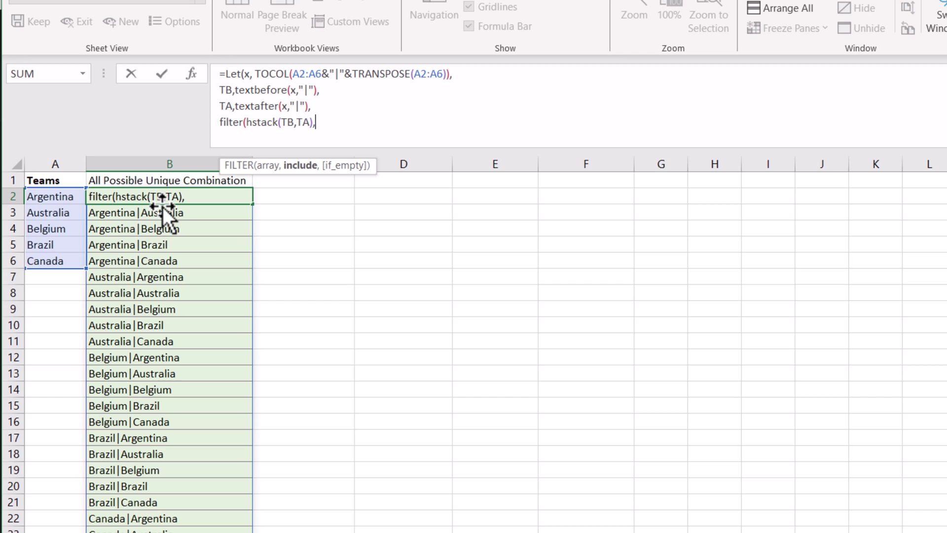
type("TB")
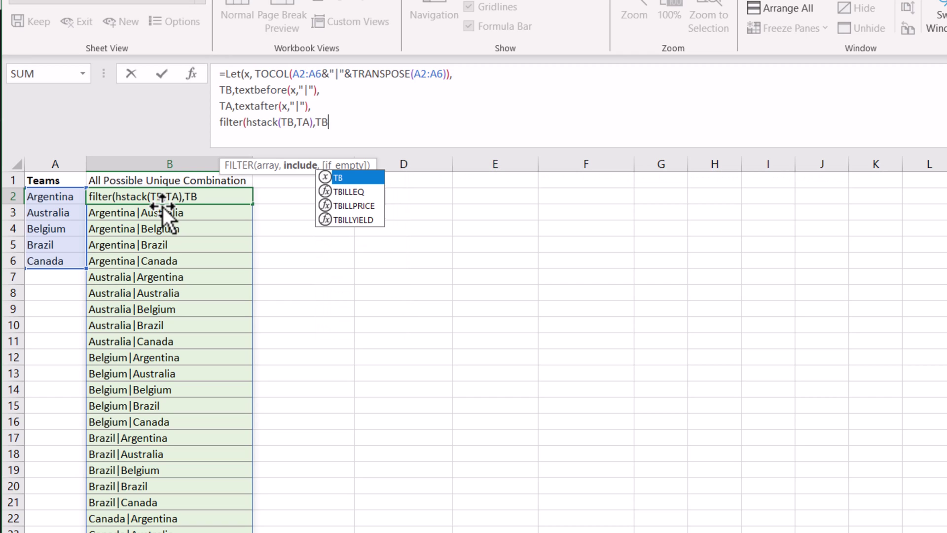
type("<>TA")
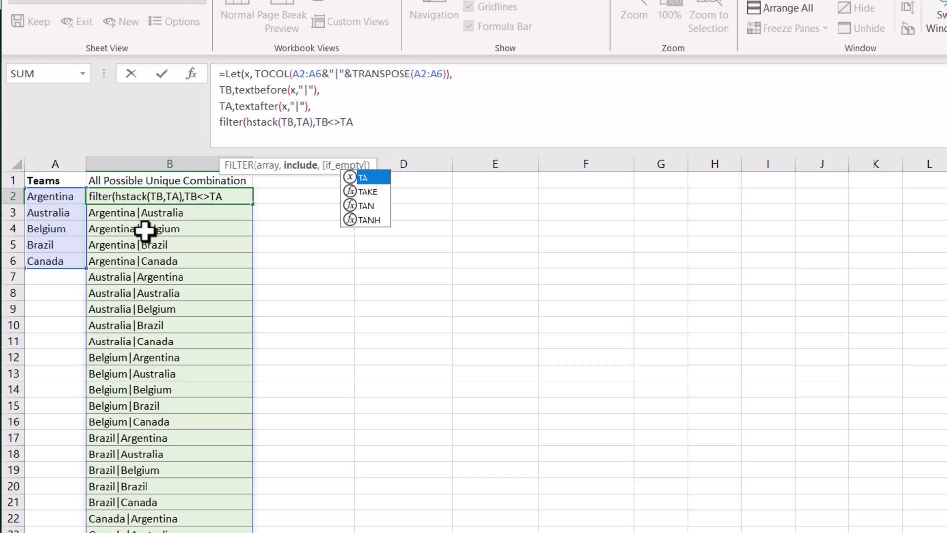
type(")")
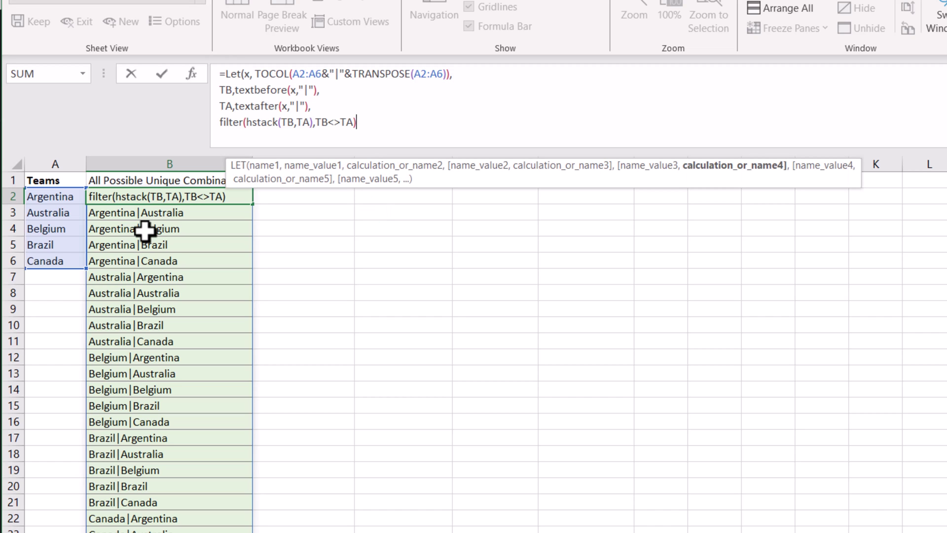
type(")")
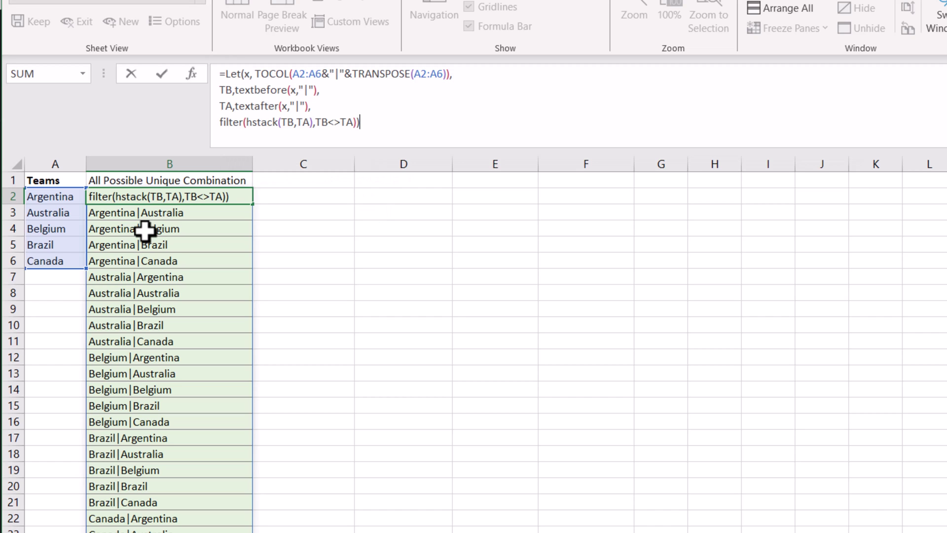